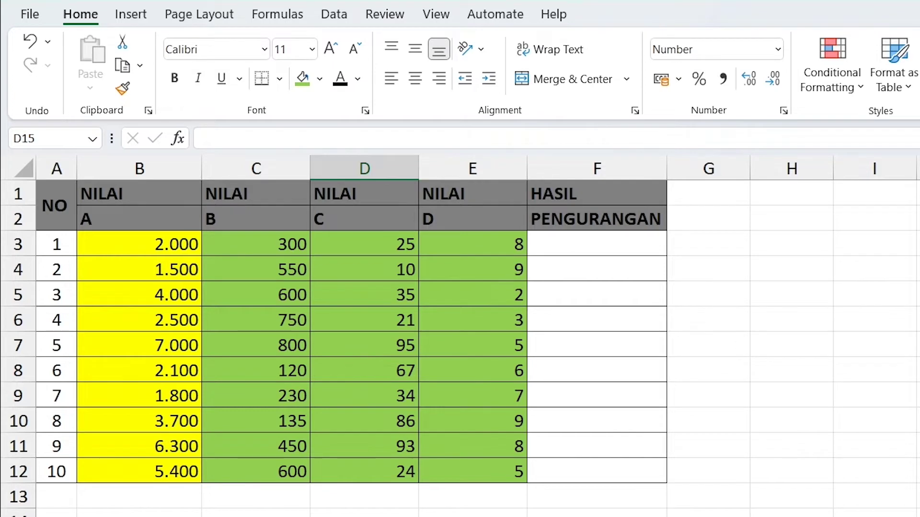
- Enter =B3-C3-D3-E3 in F3 to get the first HASIL PENGURANGAN result, 1.667
click(616, 242)
text(=)
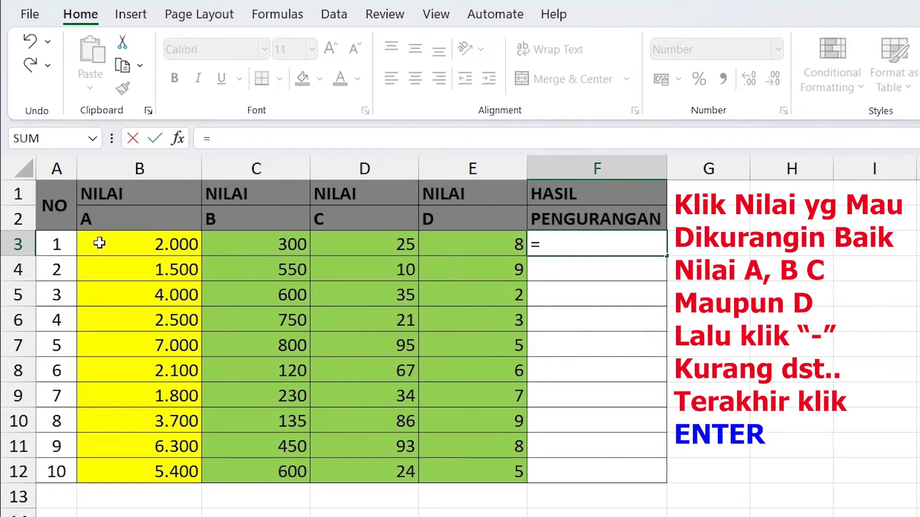
click(102, 242)
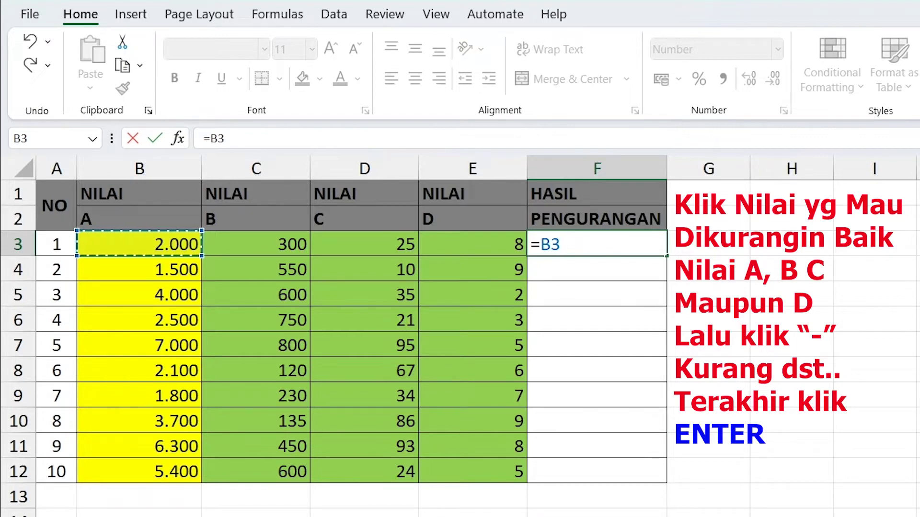
text(-)
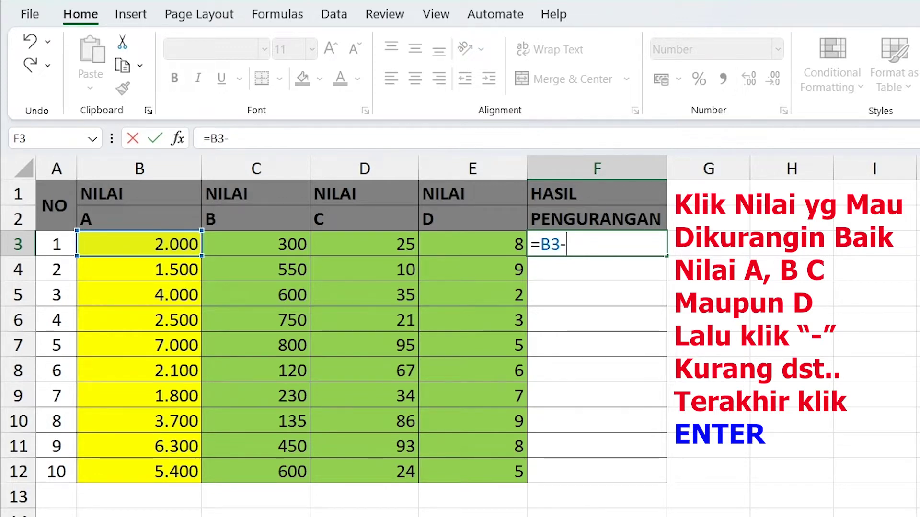
click(256, 244)
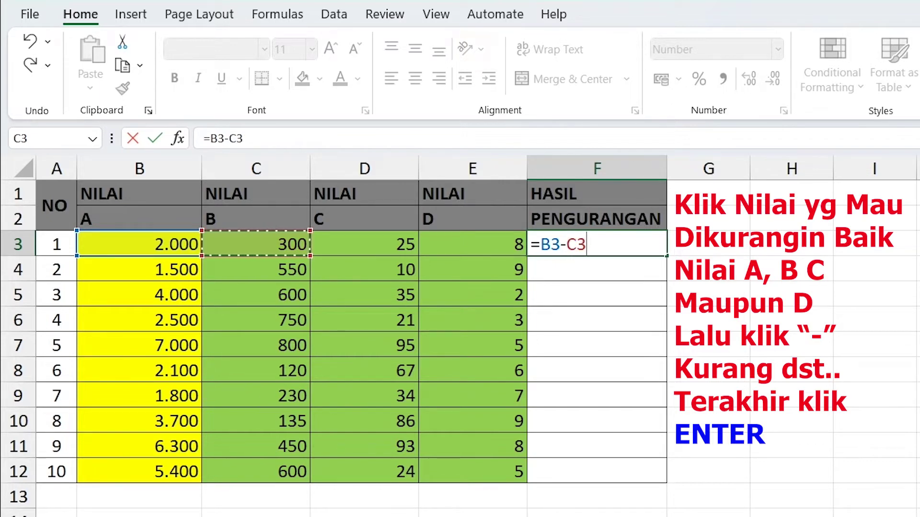
text(-)
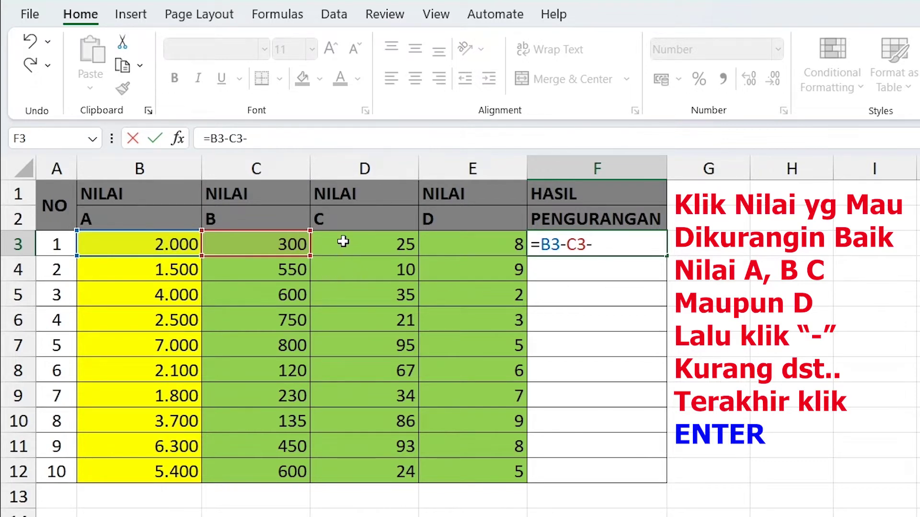
click(343, 241)
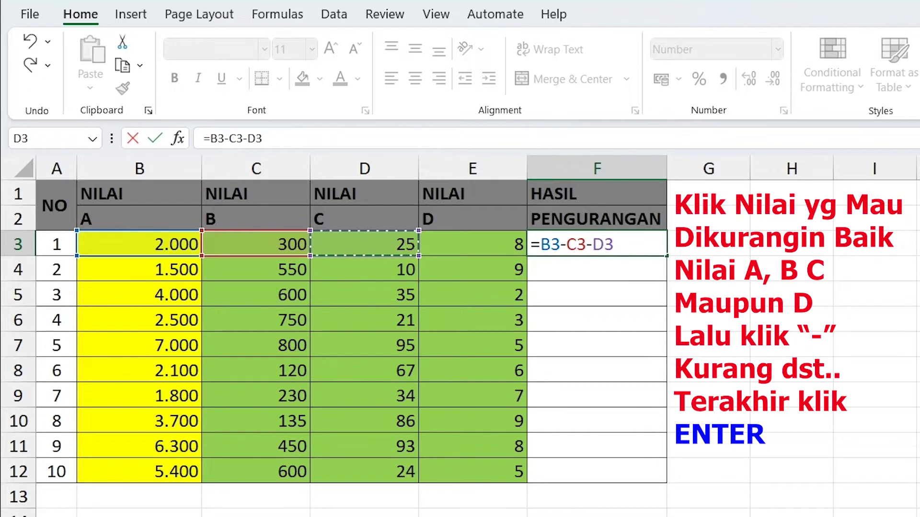
text(-)
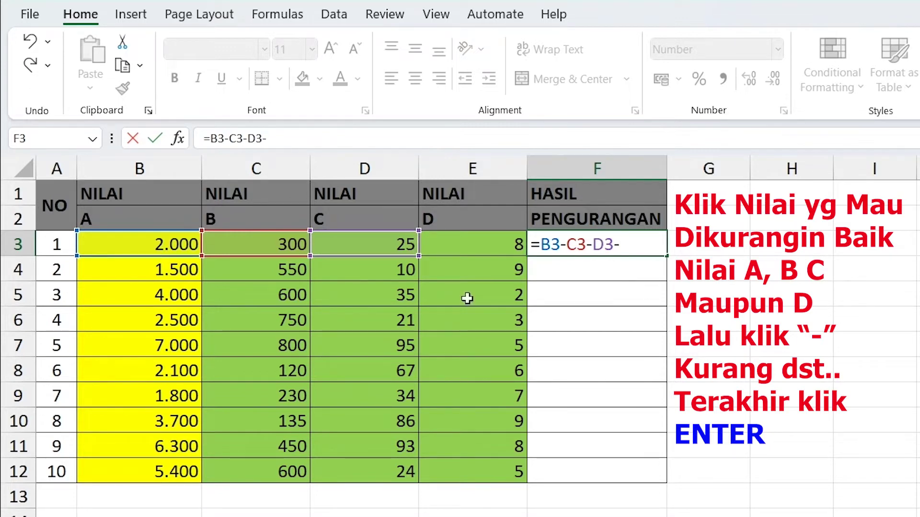
click(448, 243)
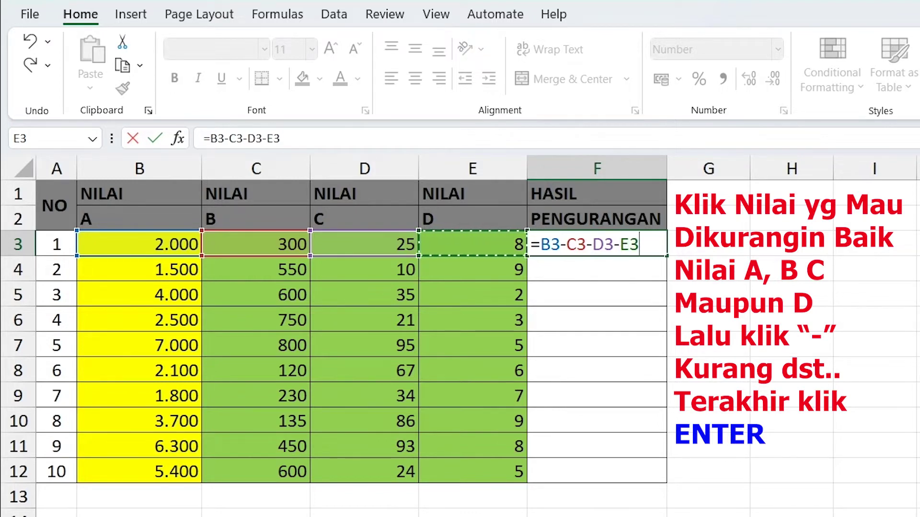
key(Return)
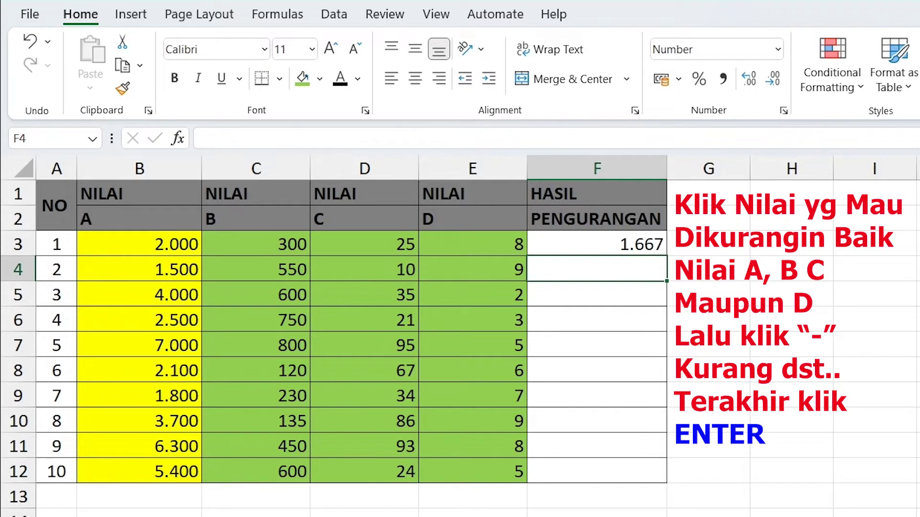
click(625, 244)
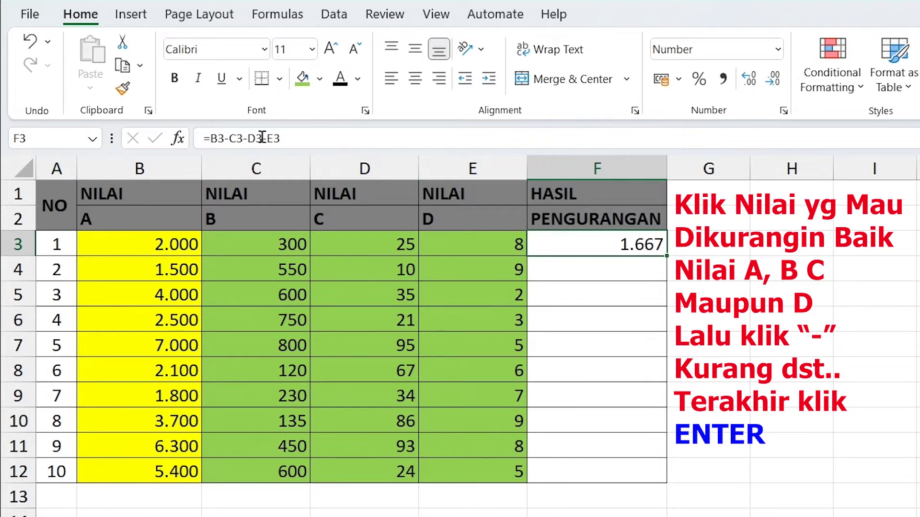
drag(300, 139, 203, 138)
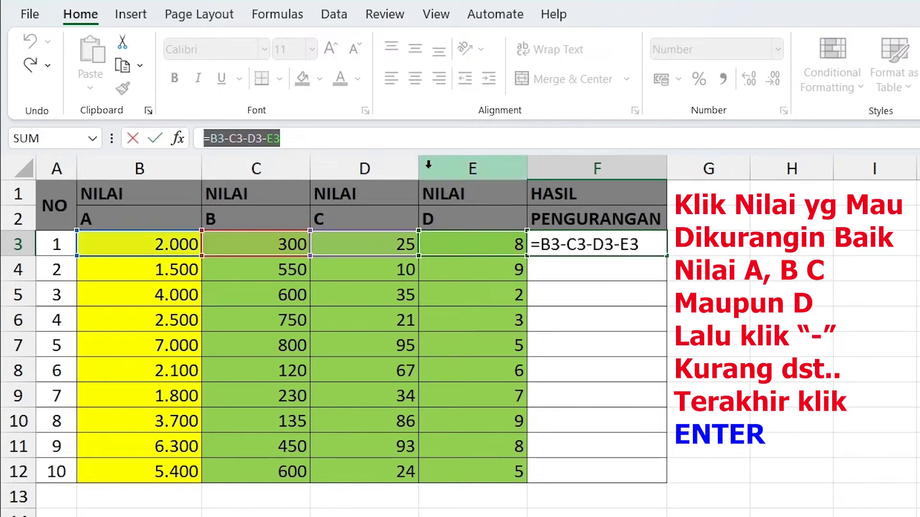
click(422, 139)
key(Return)
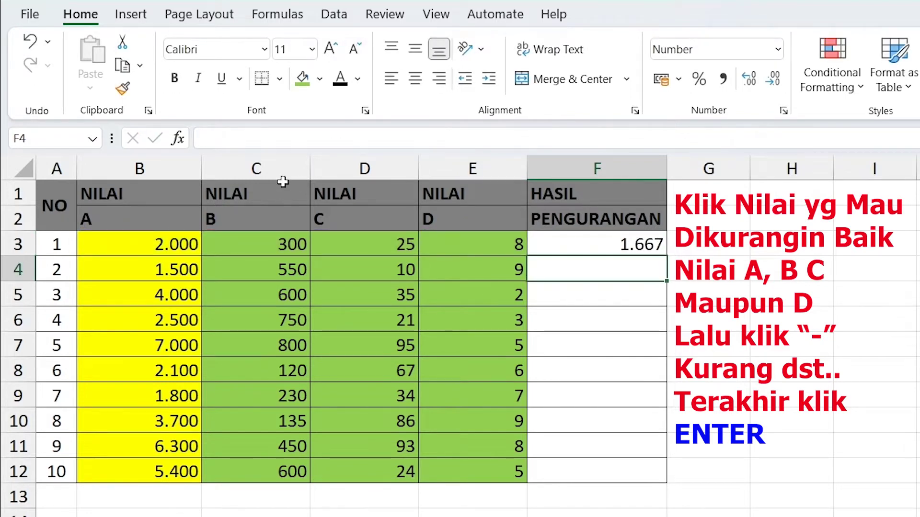
drag(270, 175, 461, 172)
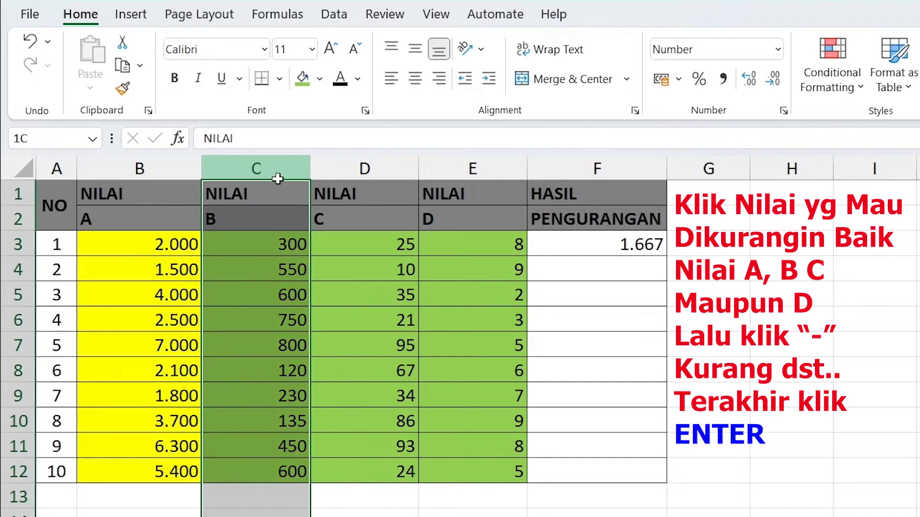
click(260, 243)
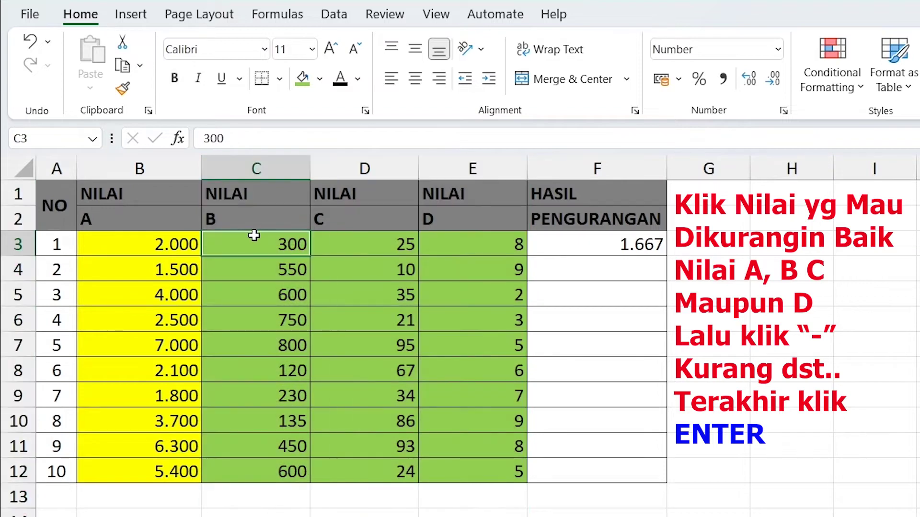
click(252, 217)
click(368, 214)
click(443, 217)
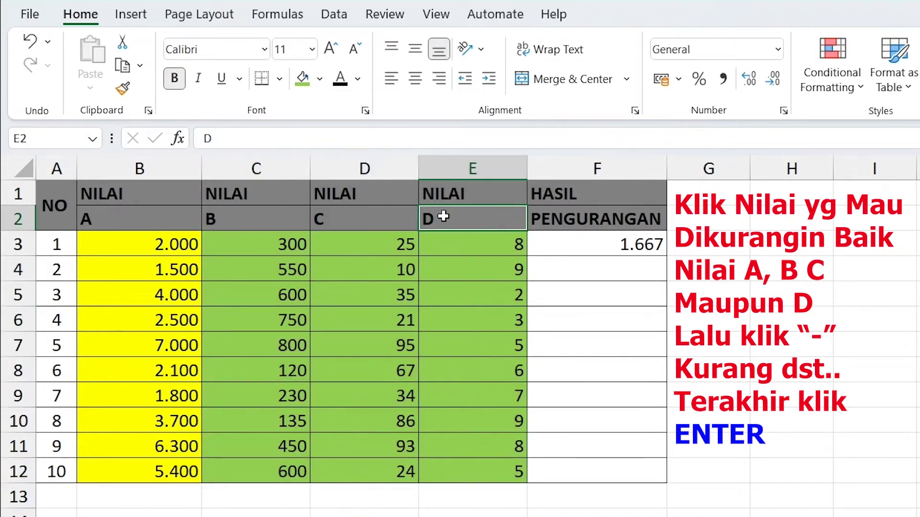
click(242, 217)
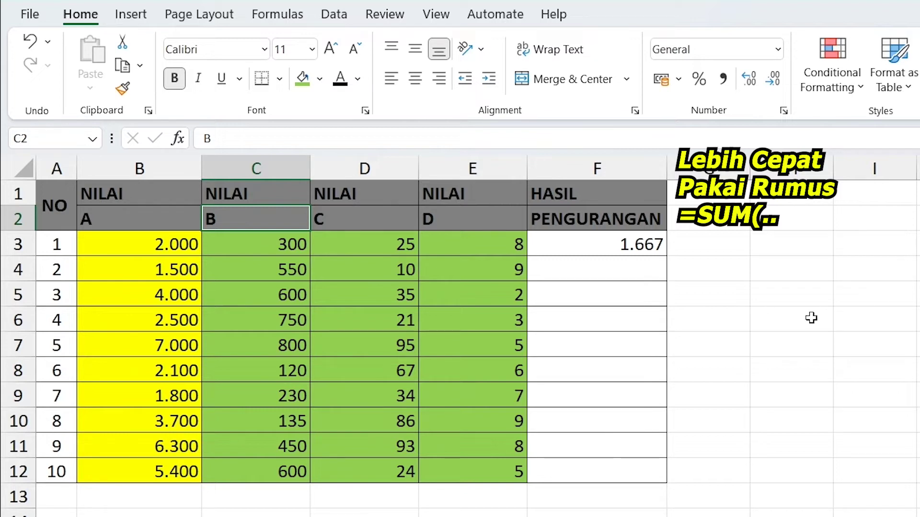
- Enter =B3-SUM(C3:E3) in G3, also returning 1.667
click(710, 244)
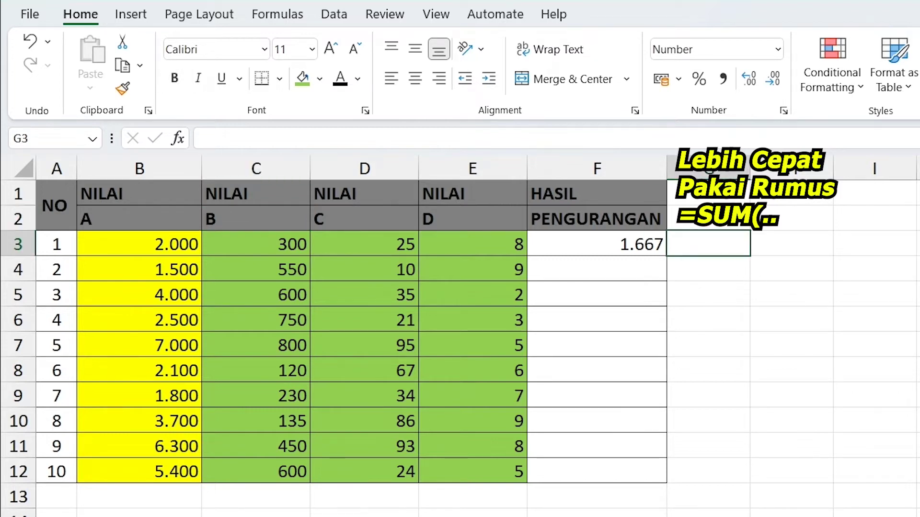
click(703, 173)
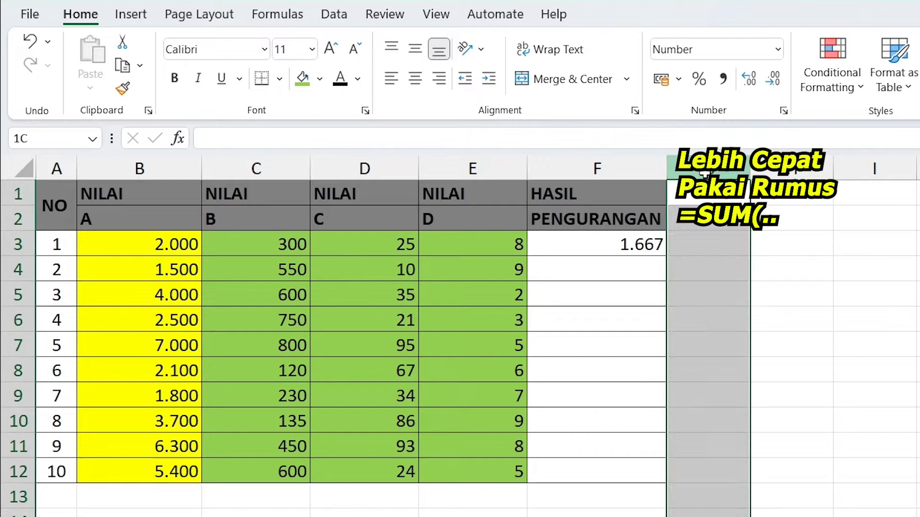
click(700, 252)
click(700, 251)
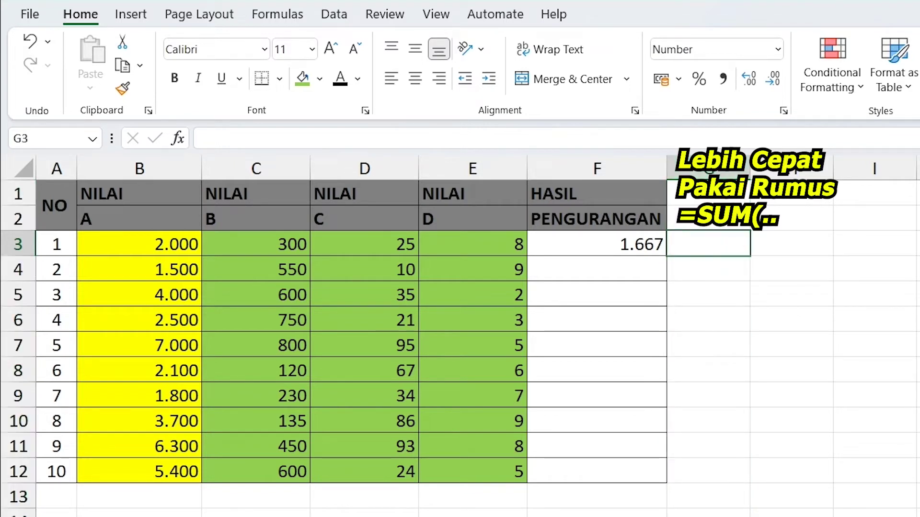
text(=)
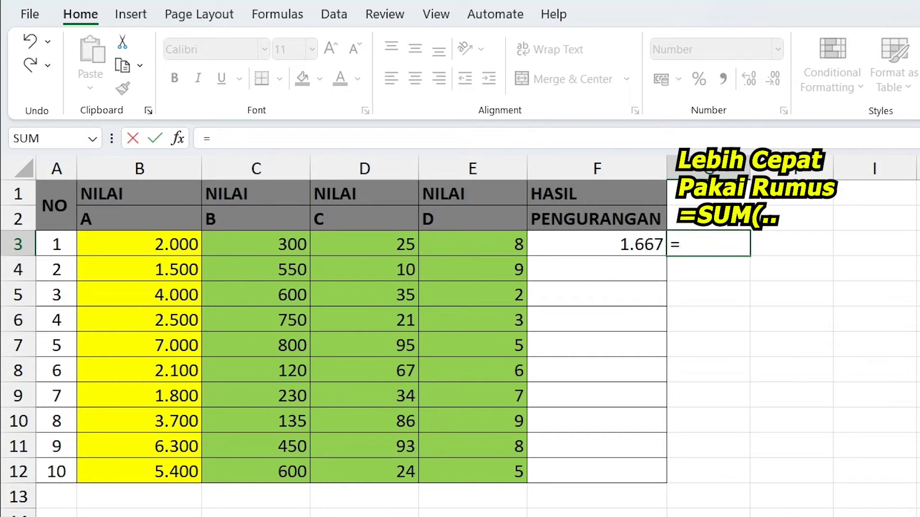
click(178, 242)
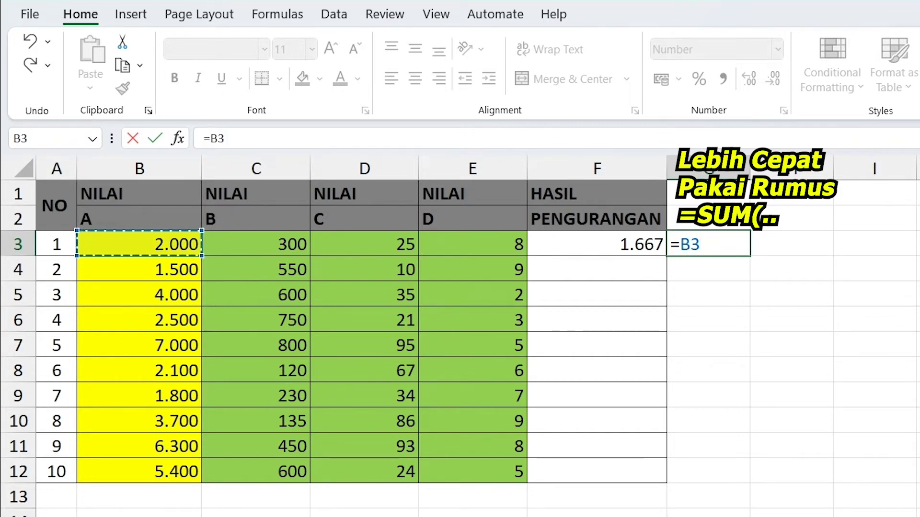
text(-)
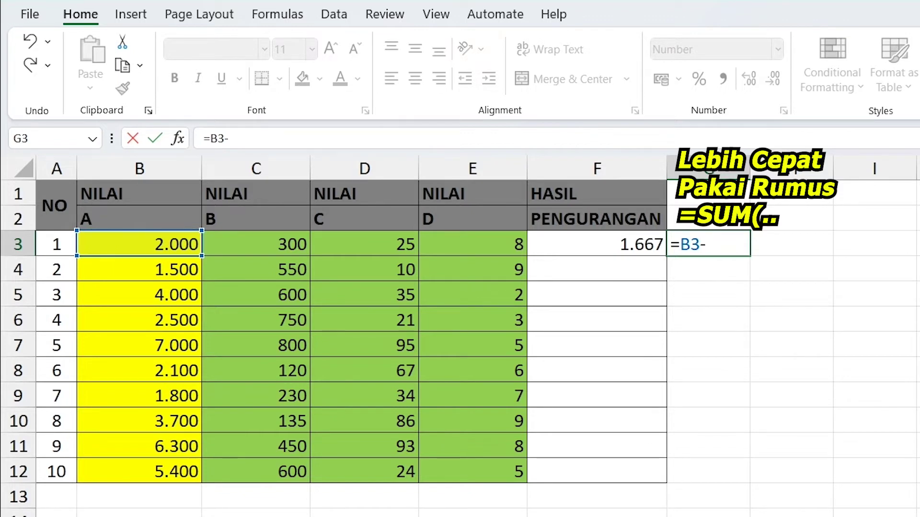
text(S)
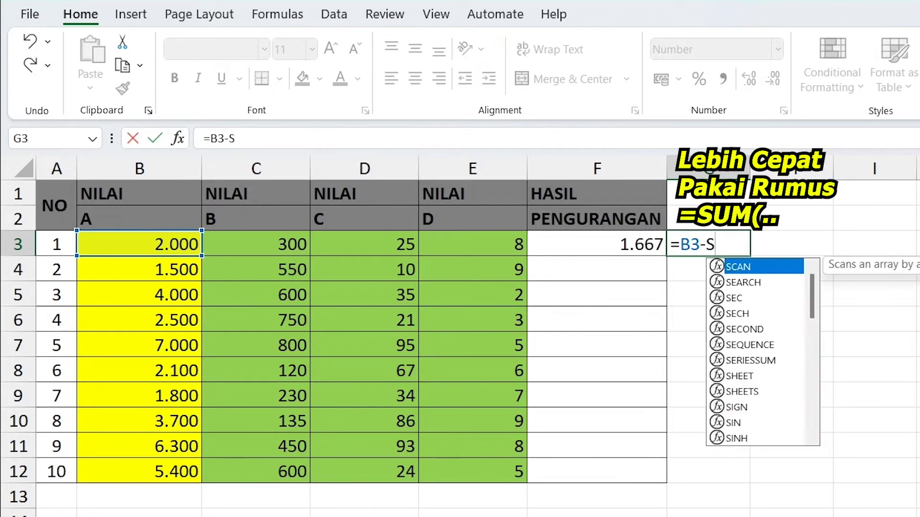
text(UM()
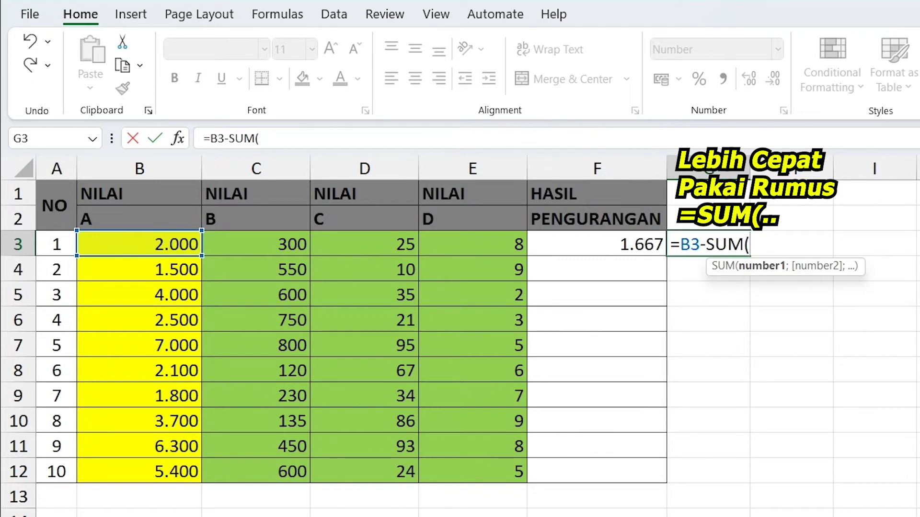
drag(246, 243, 482, 244)
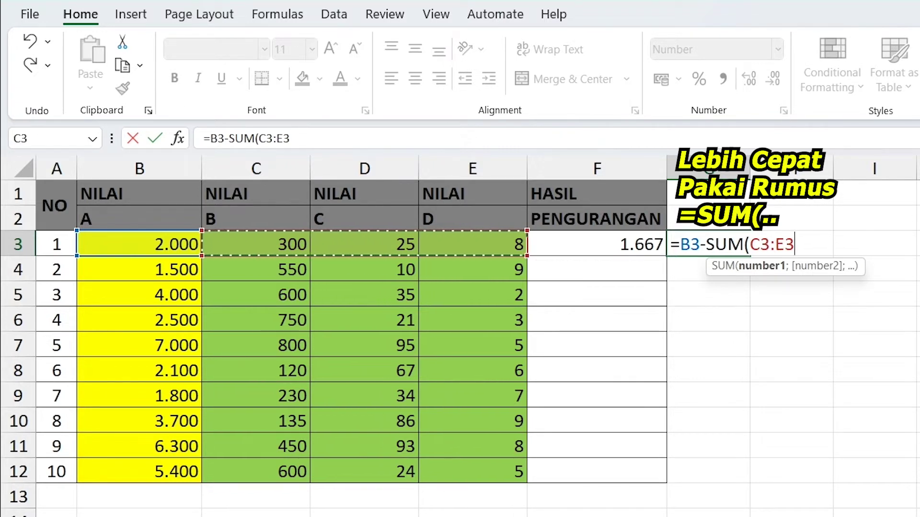
text())
key(Return)
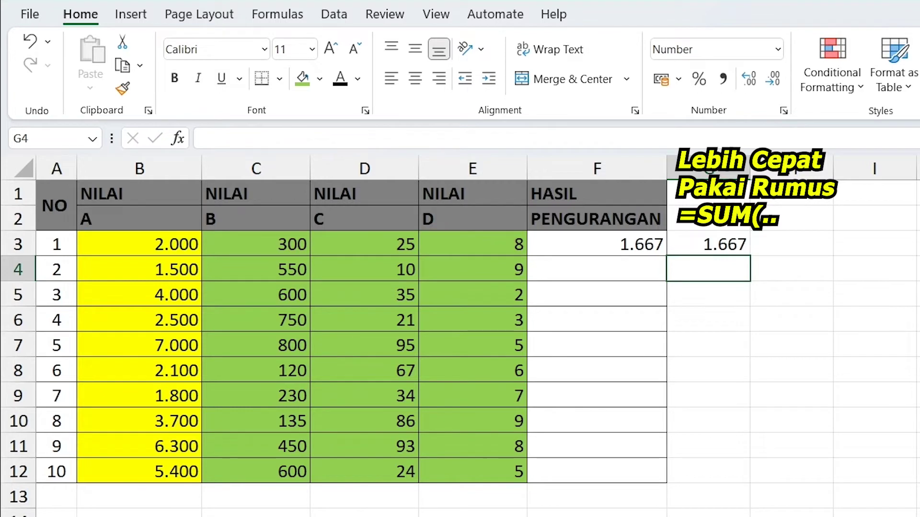
click(694, 246)
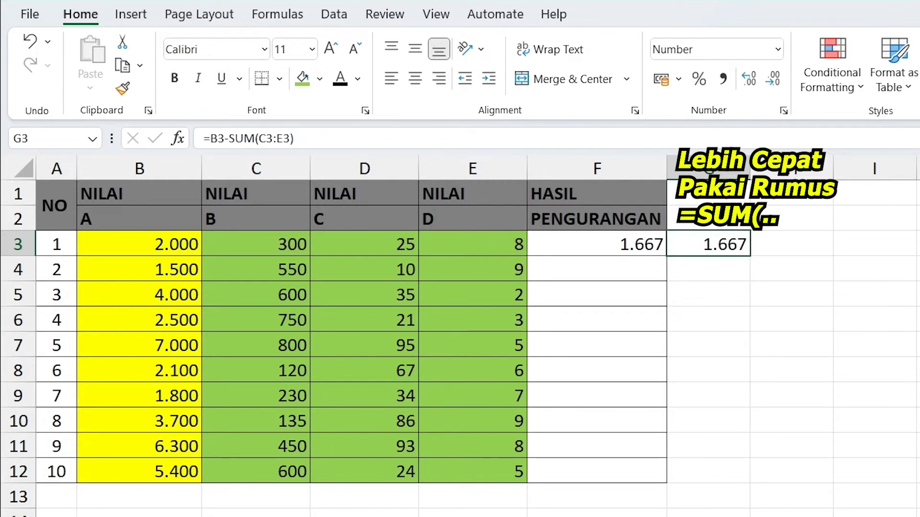
click(730, 277)
click(734, 243)
click(324, 143)
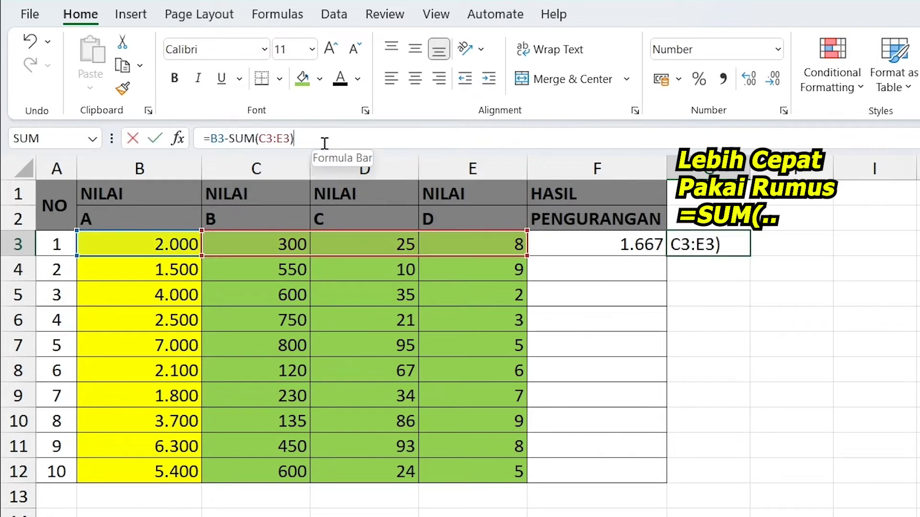
key(shift+Home)
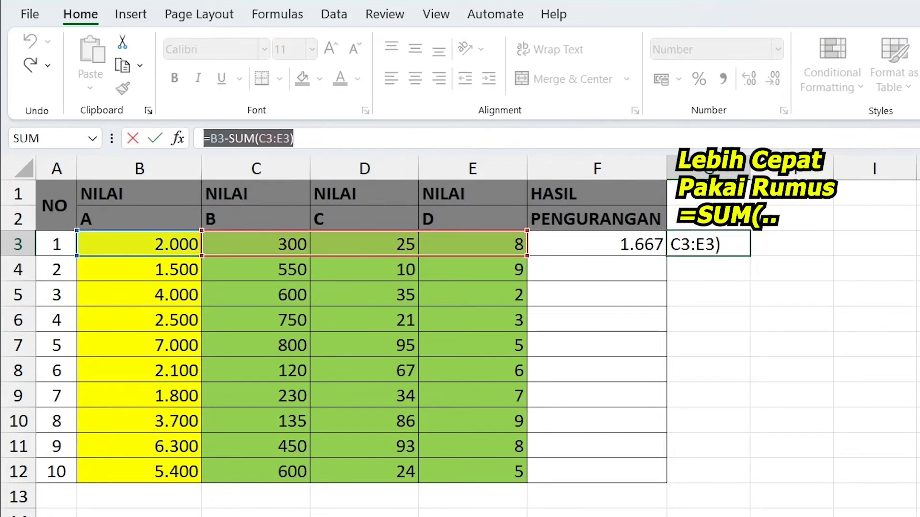
key(Return)
click(549, 247)
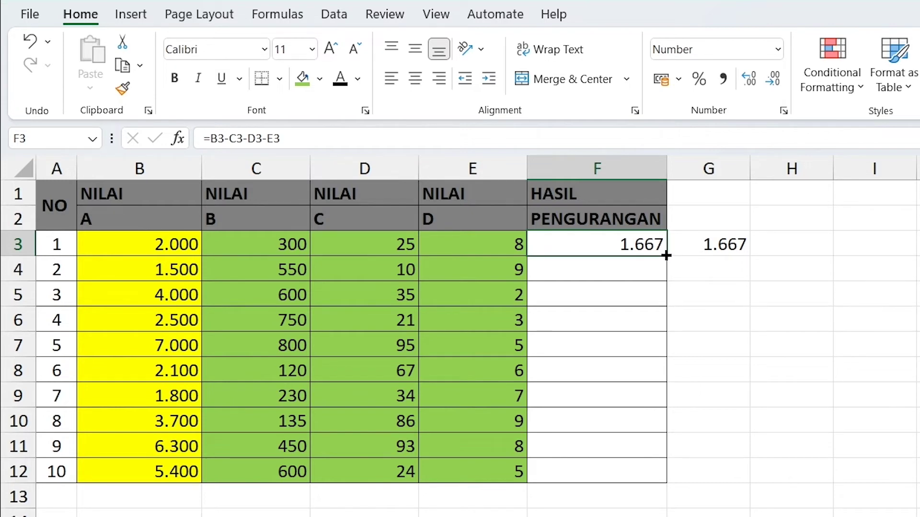
- Fill the F3 and G3 subtraction formulas down through row 12
drag(666, 255, 665, 493)
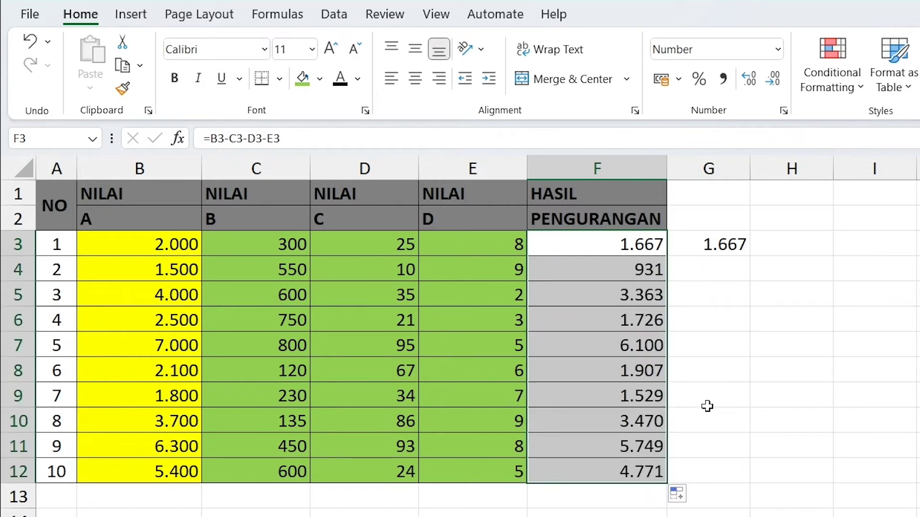
click(919, 345)
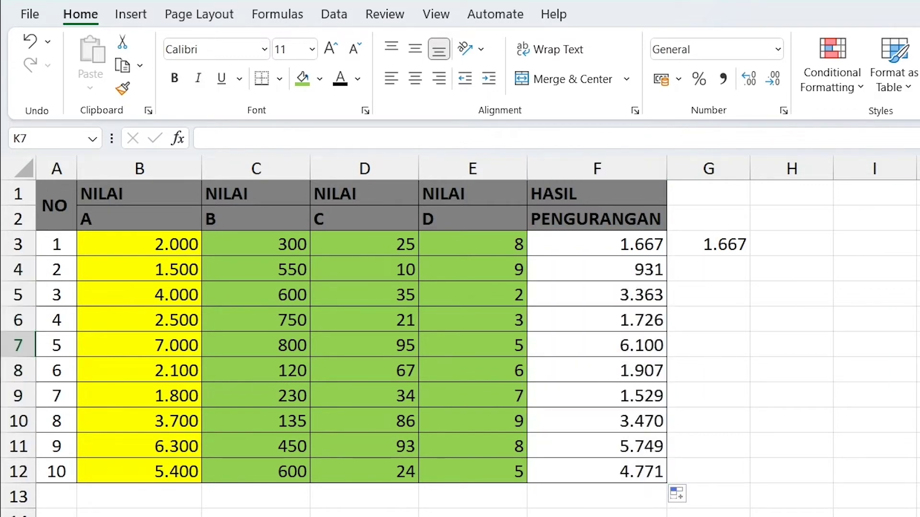
click(713, 242)
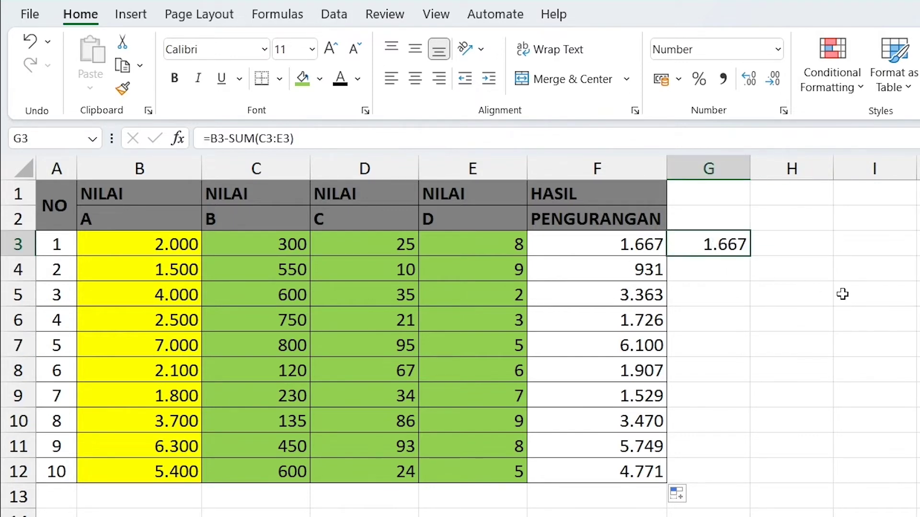
double_click(752, 255)
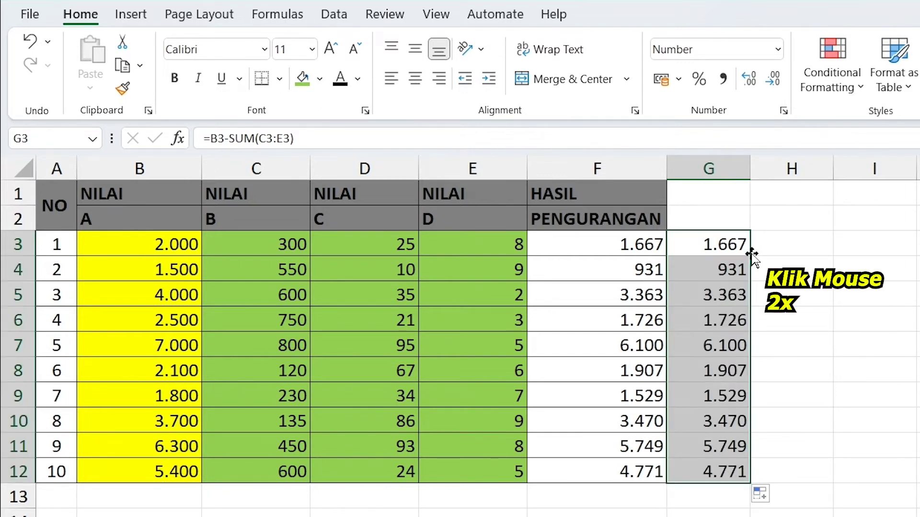
click(797, 314)
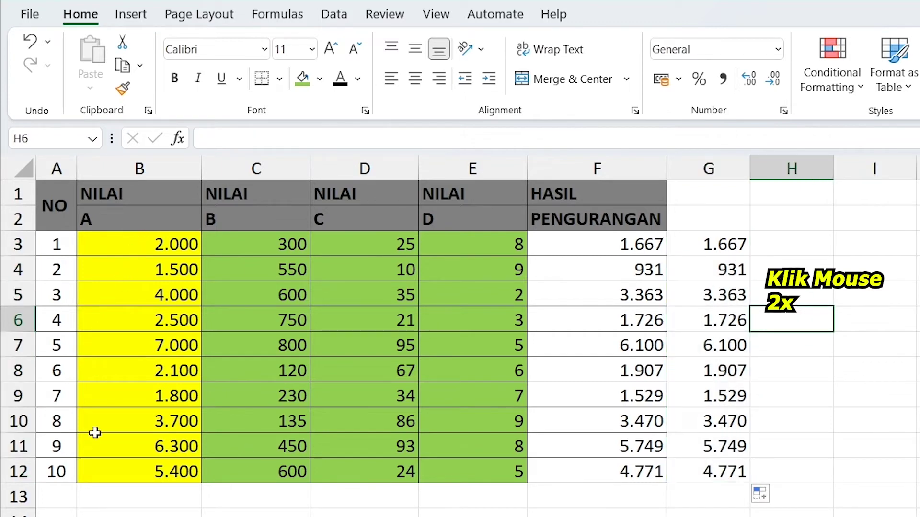
click(123, 499)
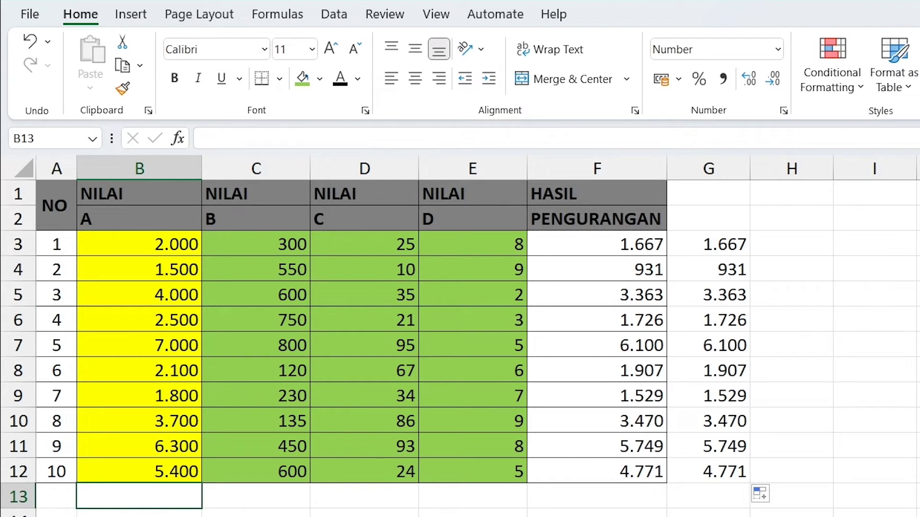
mouse_move(158, 246)
mouse_down()
mouse_move(115, 486)
mouse_move(116, 462)
mouse_up()
click(117, 496)
- Enter =SUM(B3:B12) in B13 to total the NILAI A column as 36.300
text(=SUM)
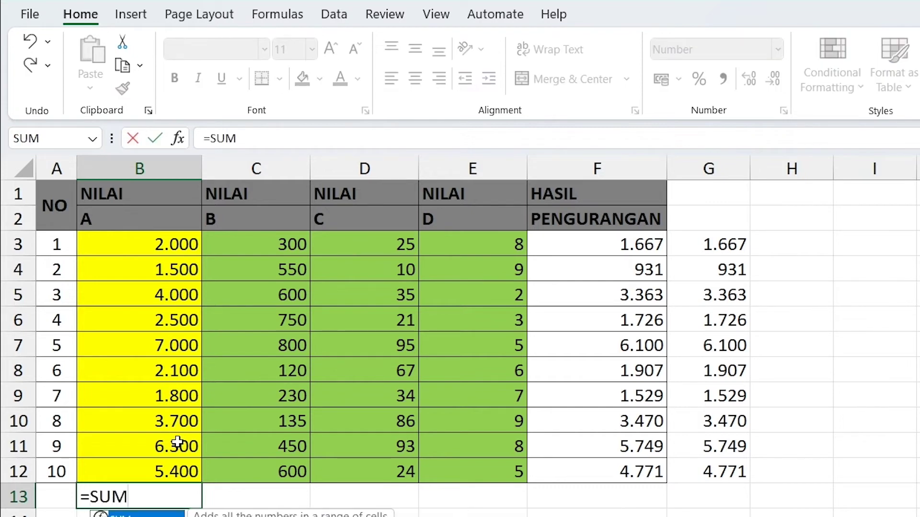
text(()
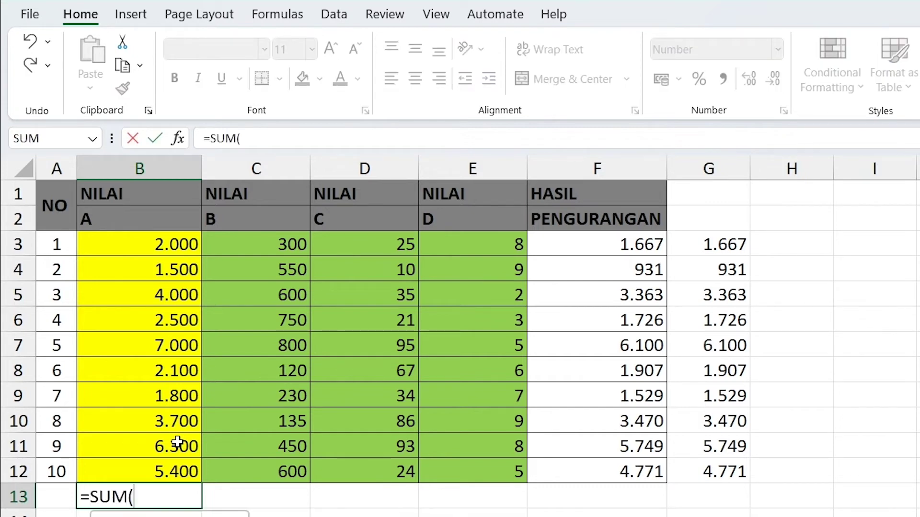
click(132, 245)
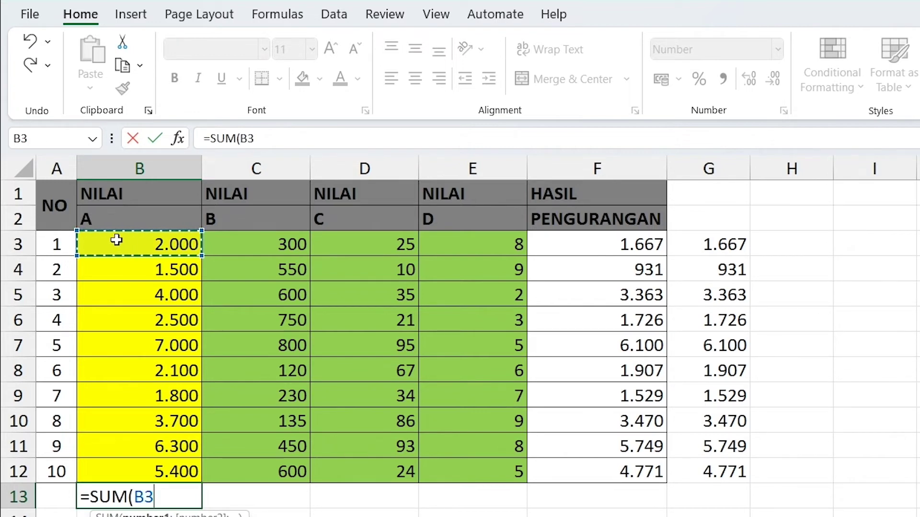
drag(119, 240, 115, 473)
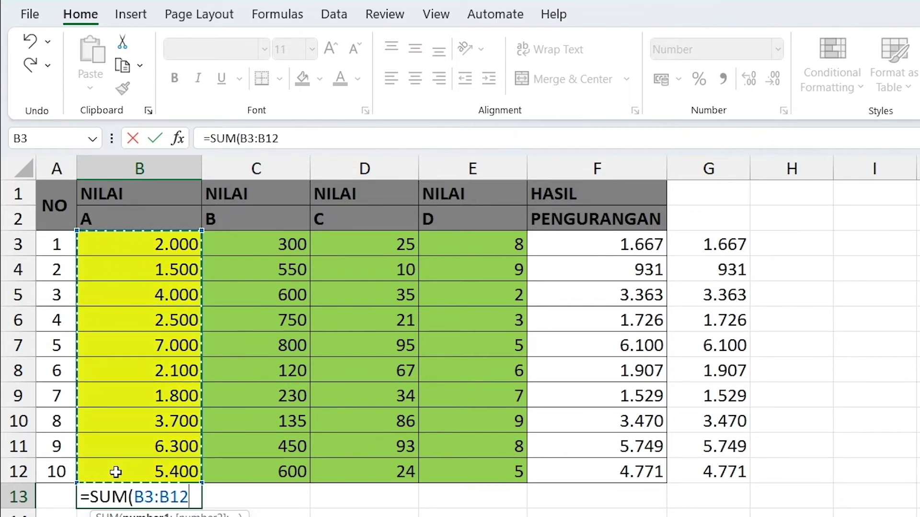
text())
key(Return)
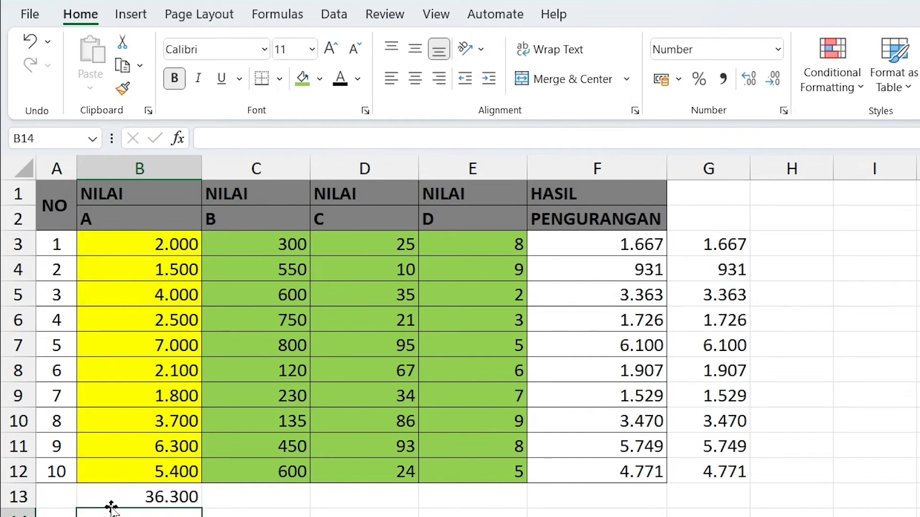
click(122, 491)
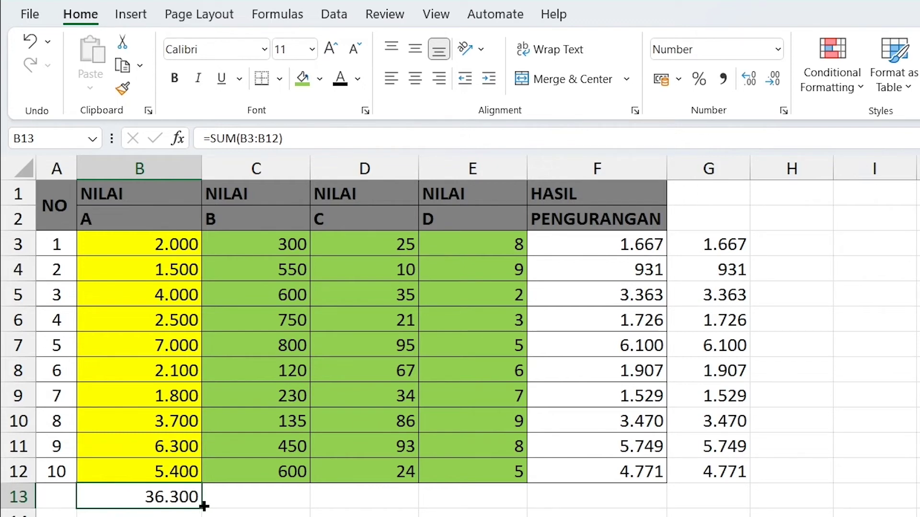
- Copy the B13 sum across to E13, giving totals 4.535, 490 and 62, and verify them
drag(204, 506, 501, 503)
click(602, 498)
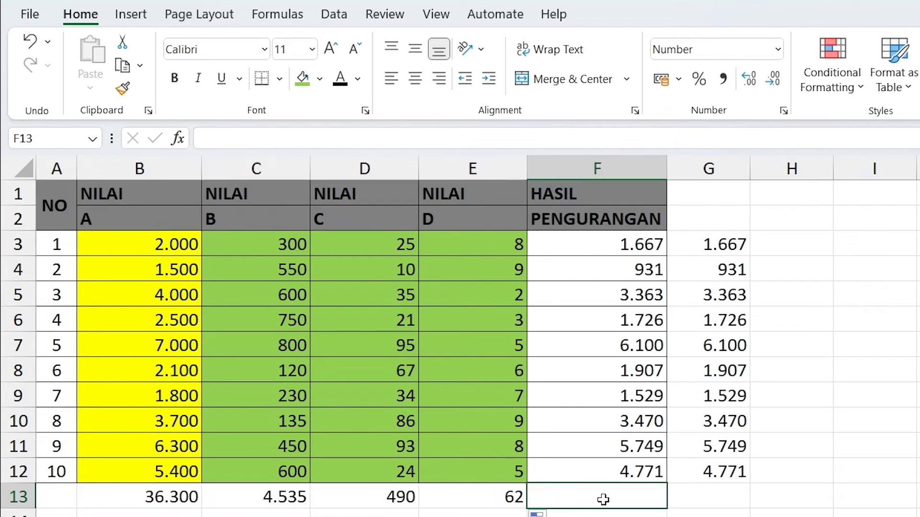
click(452, 493)
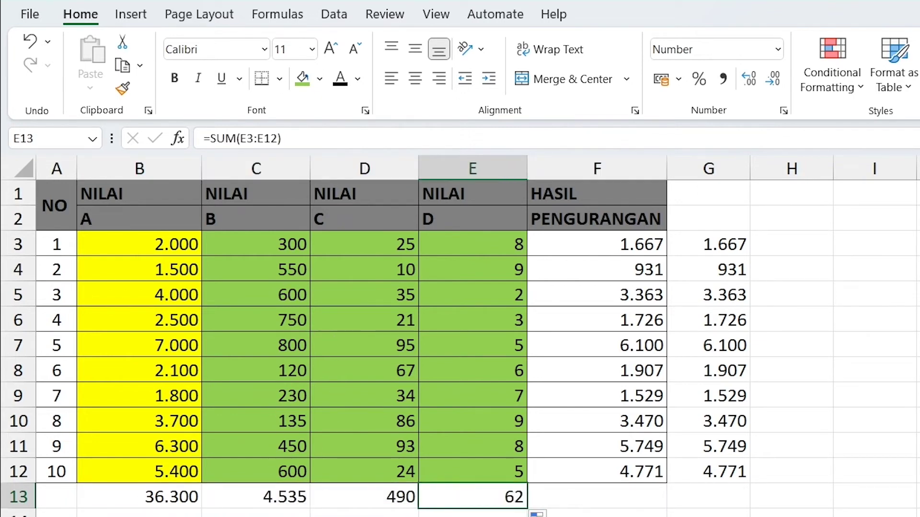
click(104, 494)
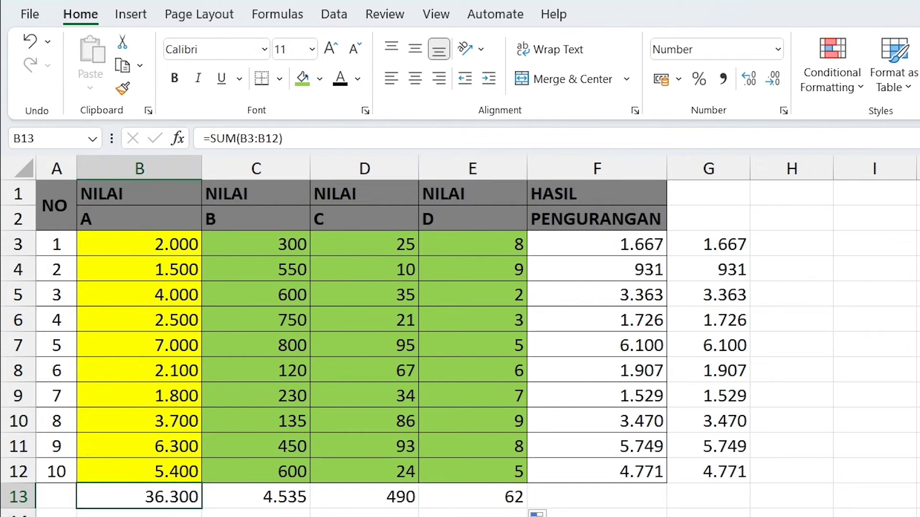
click(276, 498)
click(353, 497)
click(464, 486)
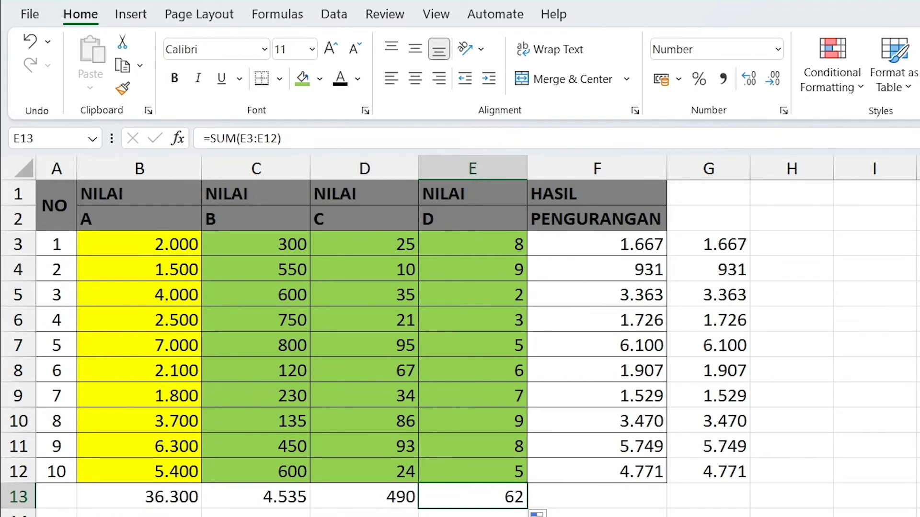
key(Return)
click(699, 498)
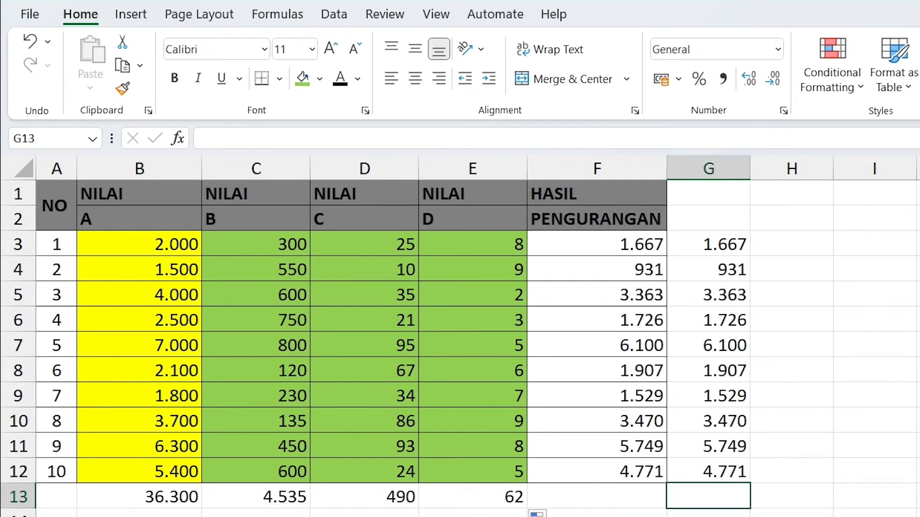
- Enter =B13-C13-D13-E13 in F13, giving the grand subtraction result 31.213
click(568, 499)
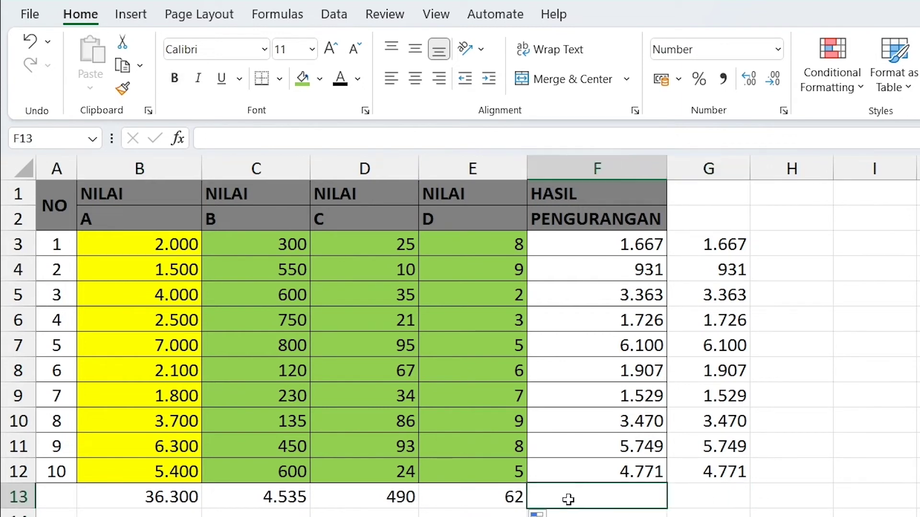
text(=)
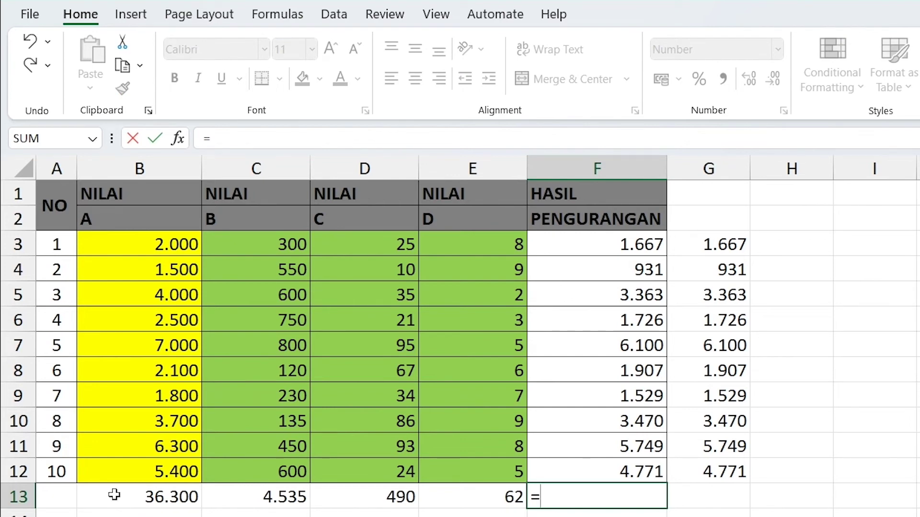
click(114, 495)
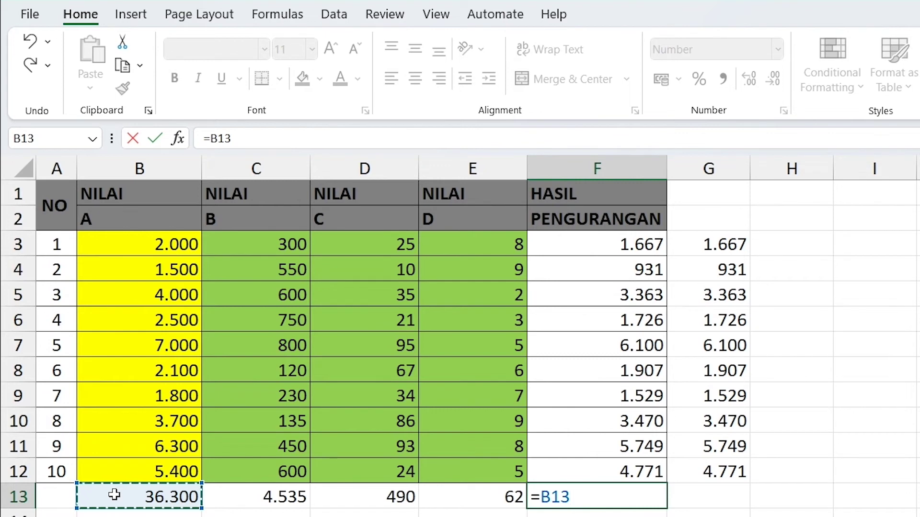
text(-)
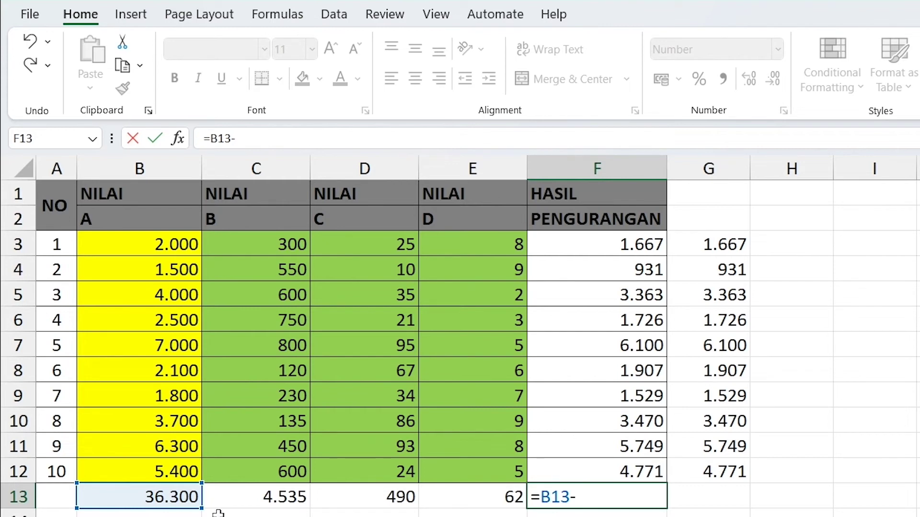
click(235, 498)
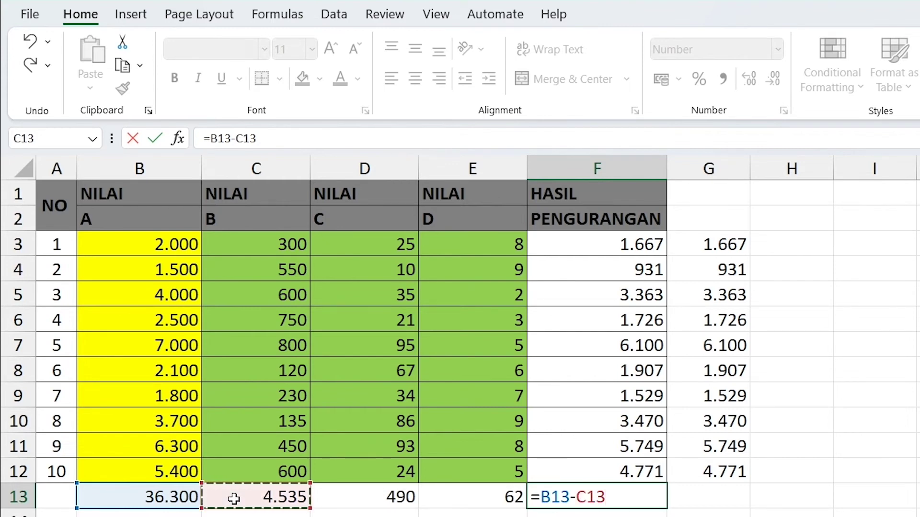
text(-)
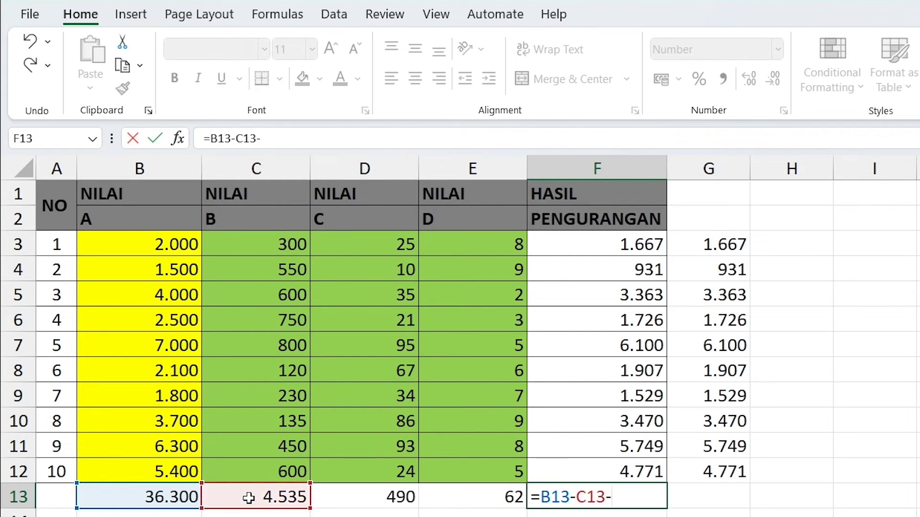
click(344, 497)
text(-)
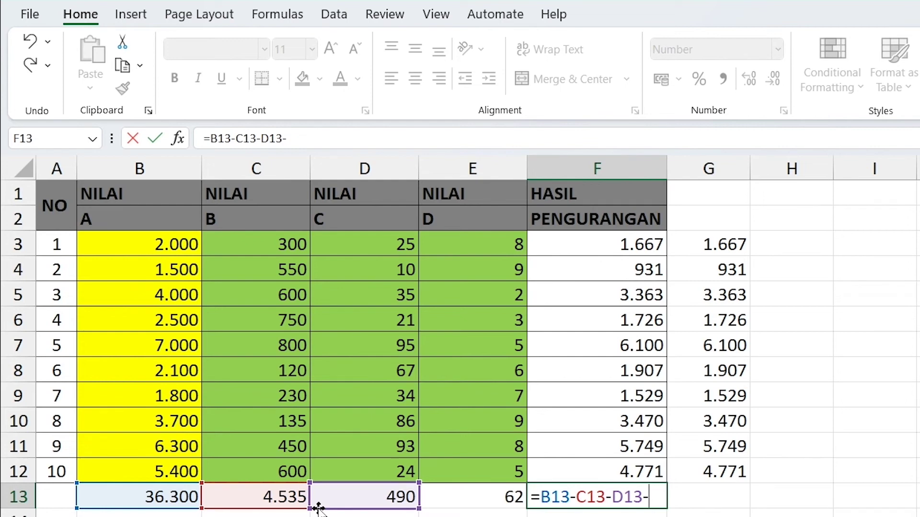
click(464, 497)
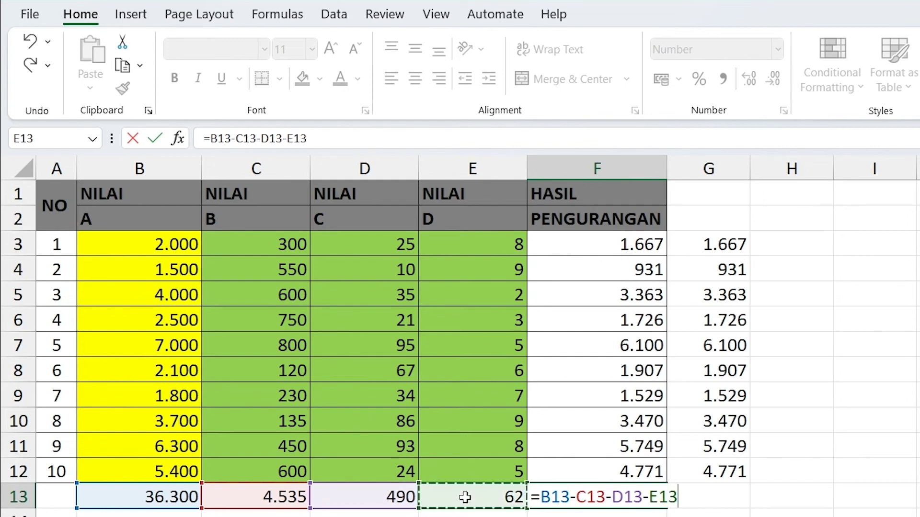
key(Return)
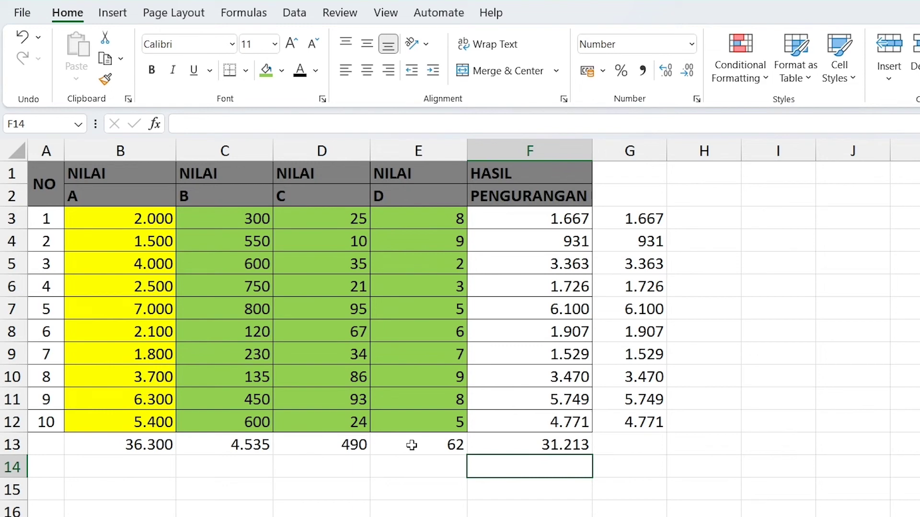
- Enter =B13-SUM(C13:E13) in F14, matching F13's 31.213, and compare both formulas
text(=)
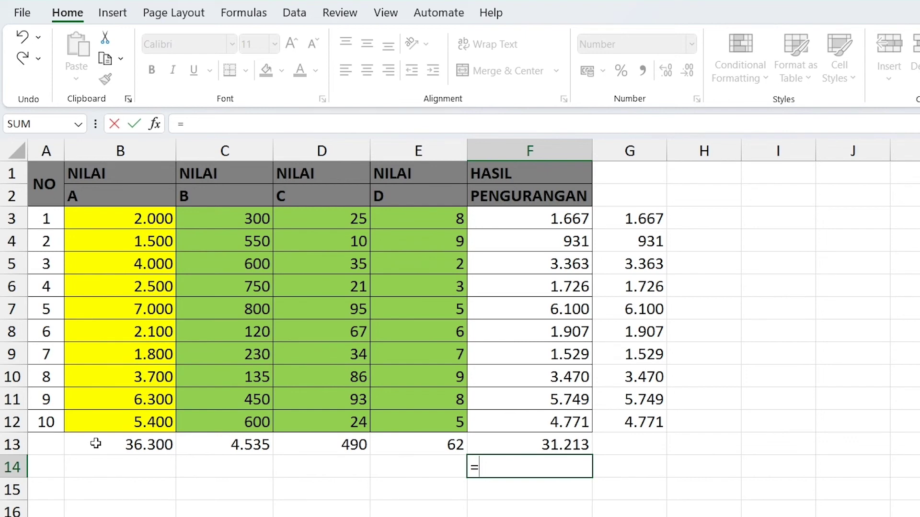
click(95, 444)
text(-)
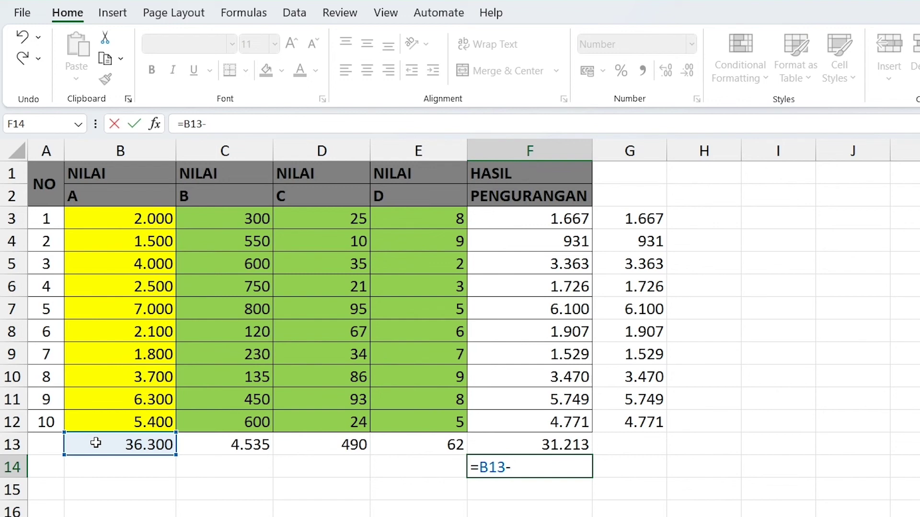
text(SUM)
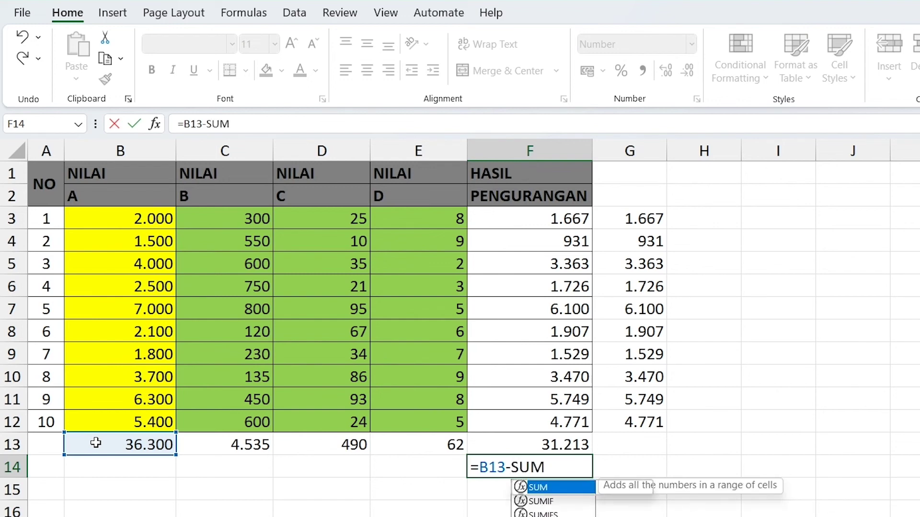
text(()
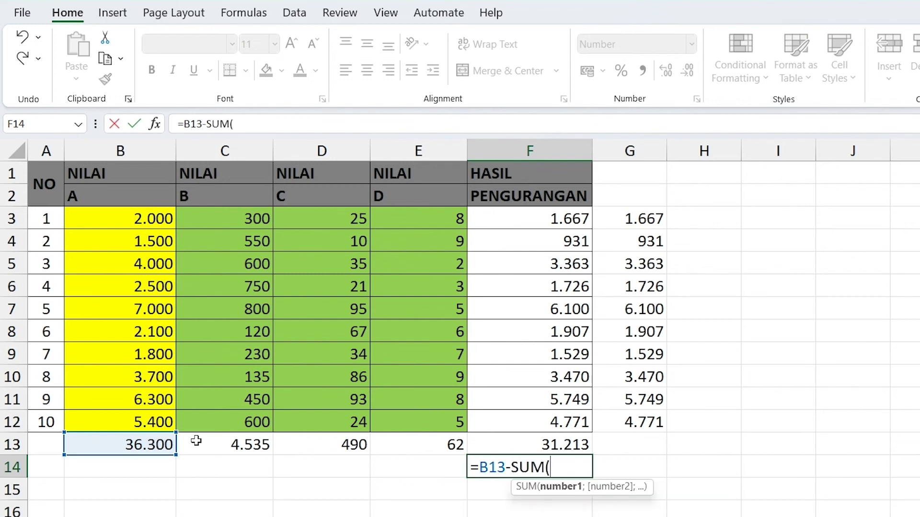
click(199, 443)
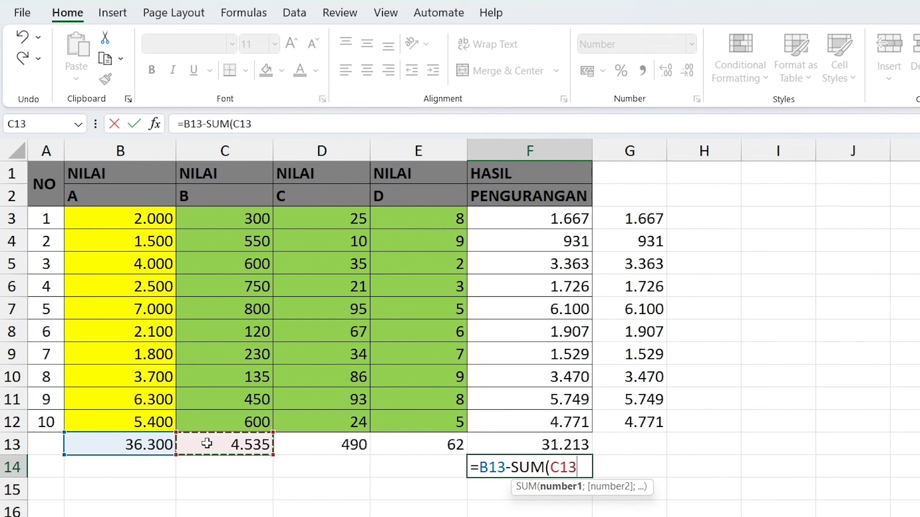
drag(207, 445, 406, 447)
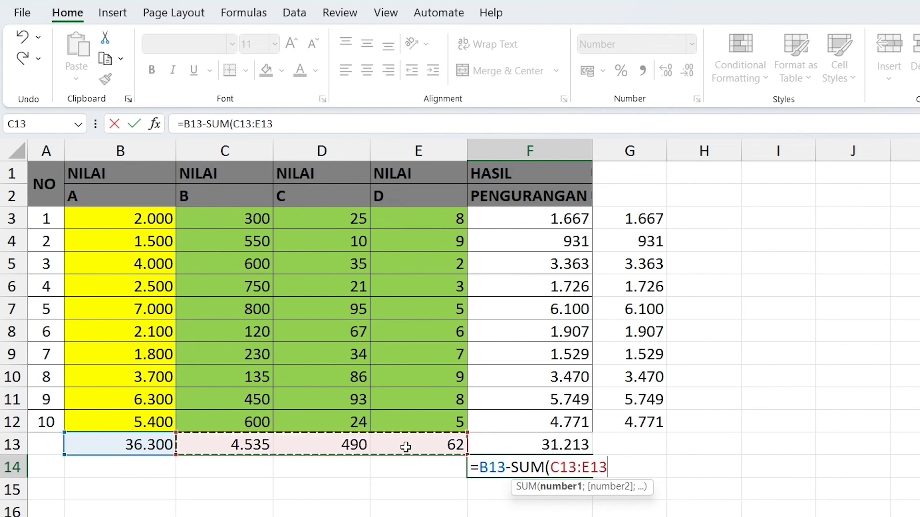
text())
key(Return)
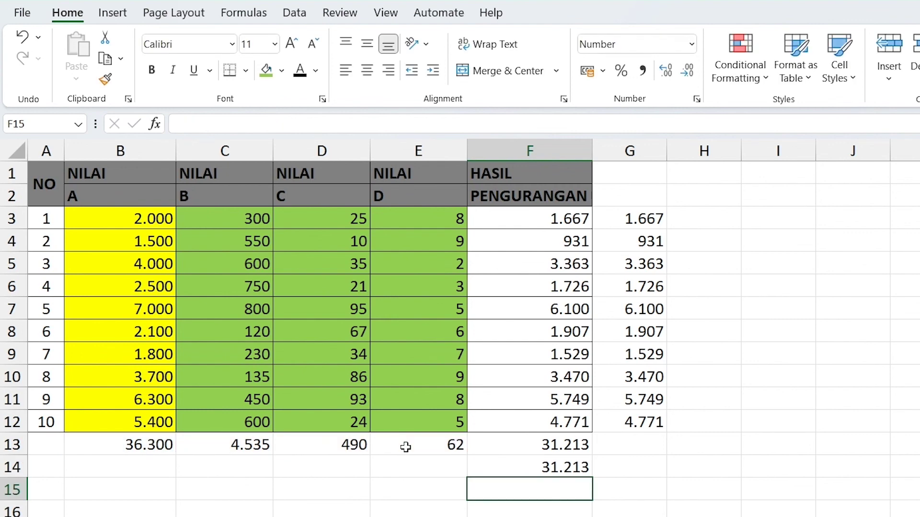
click(535, 446)
click(523, 475)
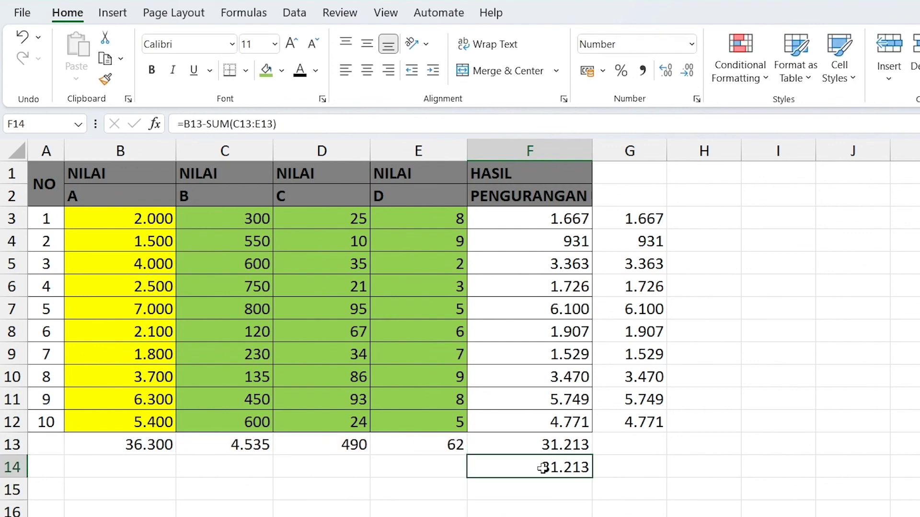
click(487, 438)
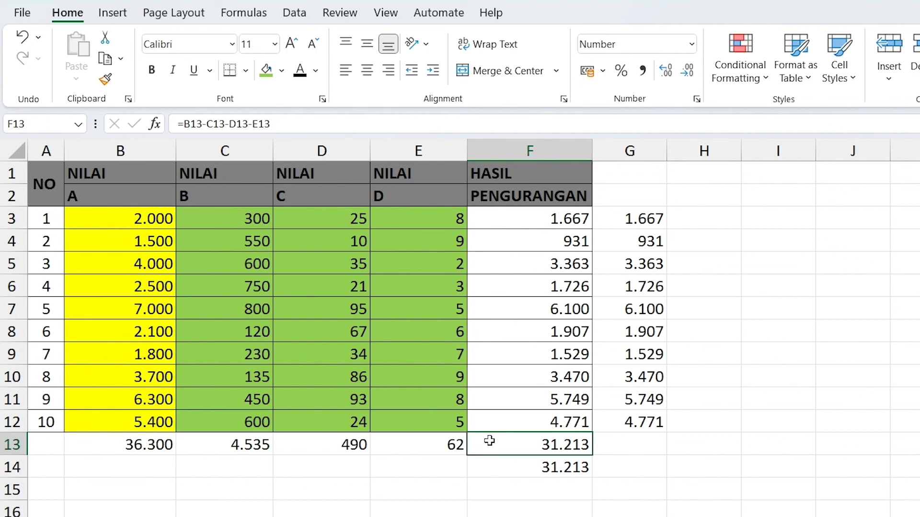
click(277, 124)
key(ctrl+a)
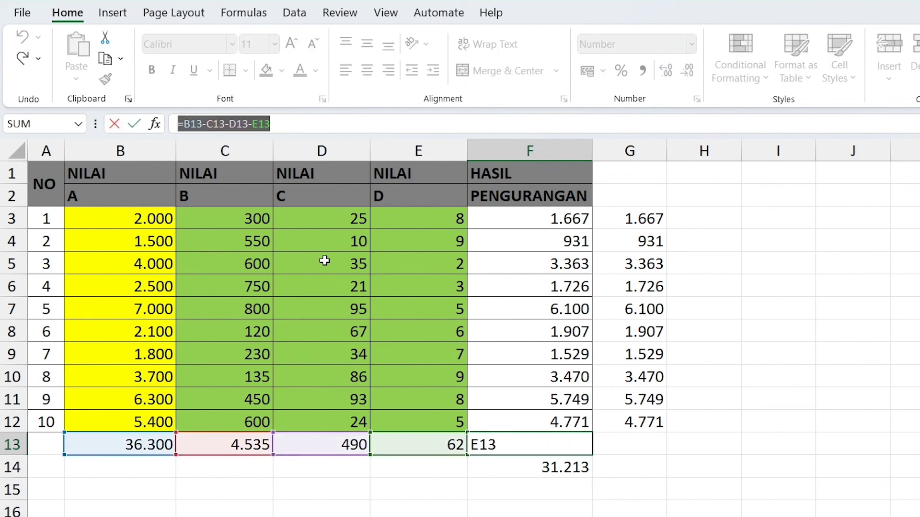
key(Return)
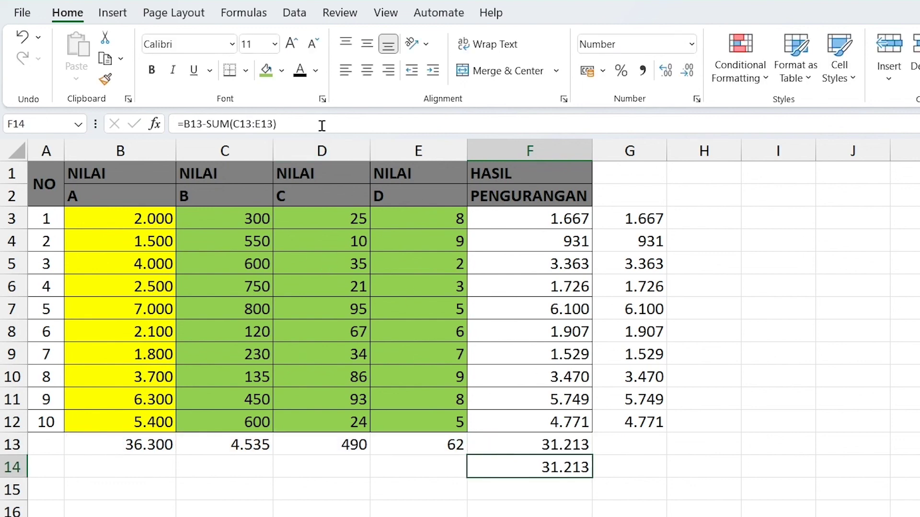
click(312, 124)
key(ctrl+a)
key(Return)
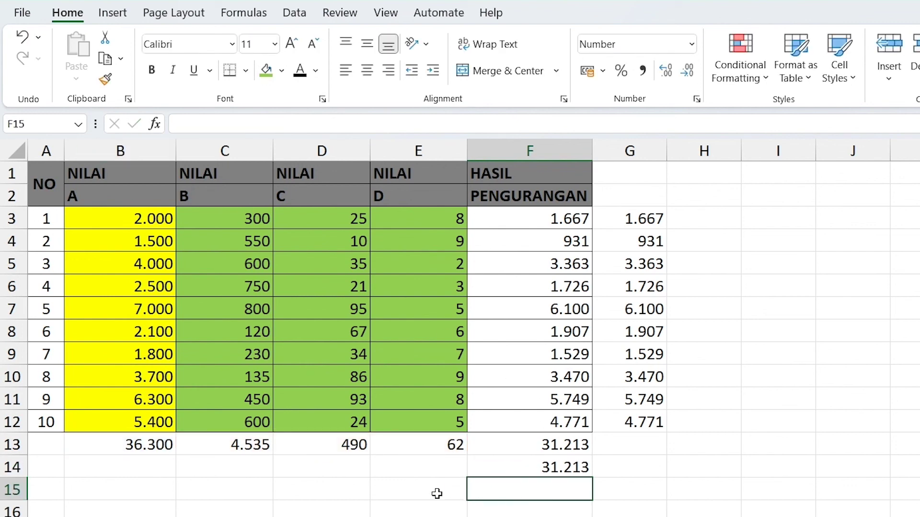